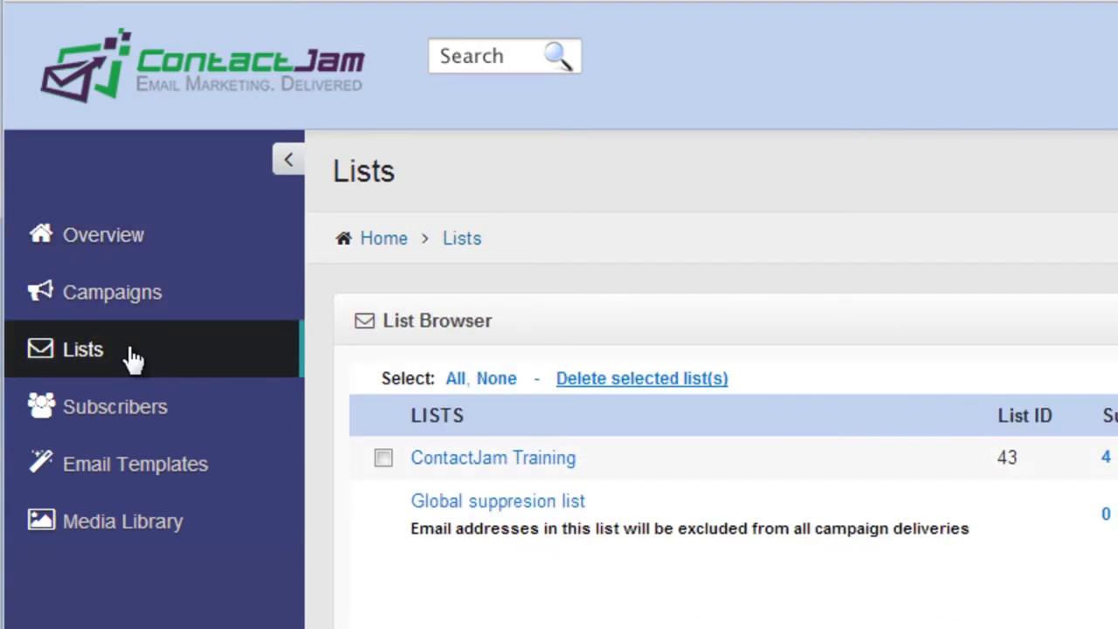
Step: Create a single-line custom field named Last Name in the ContactJam Training list, available across all lists
left_click(511, 476)
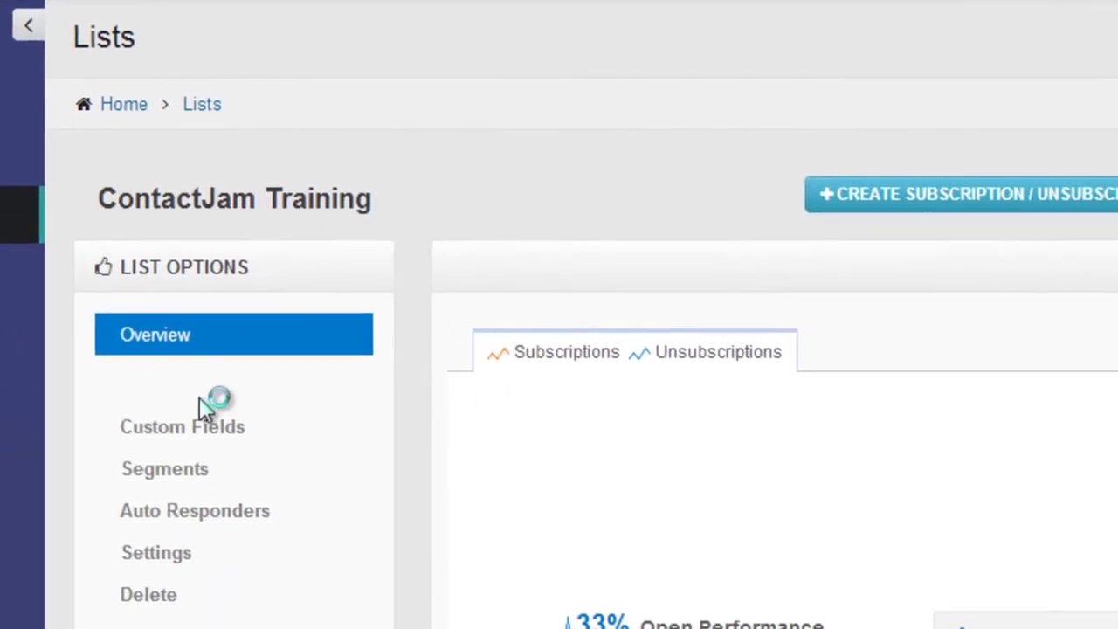
left_click(166, 428)
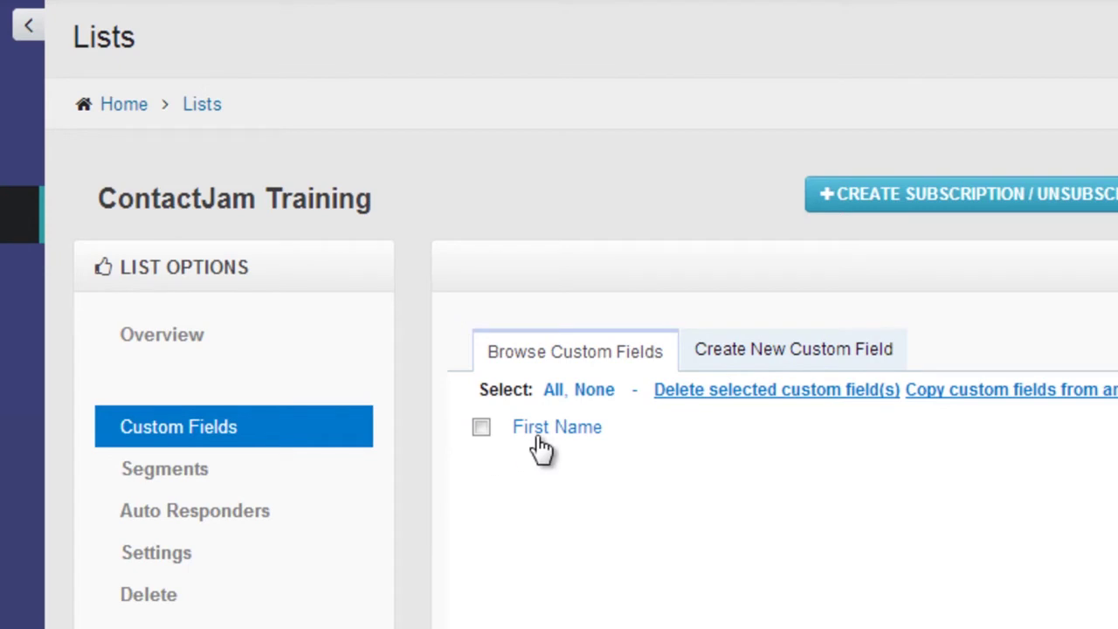
left_click(831, 352)
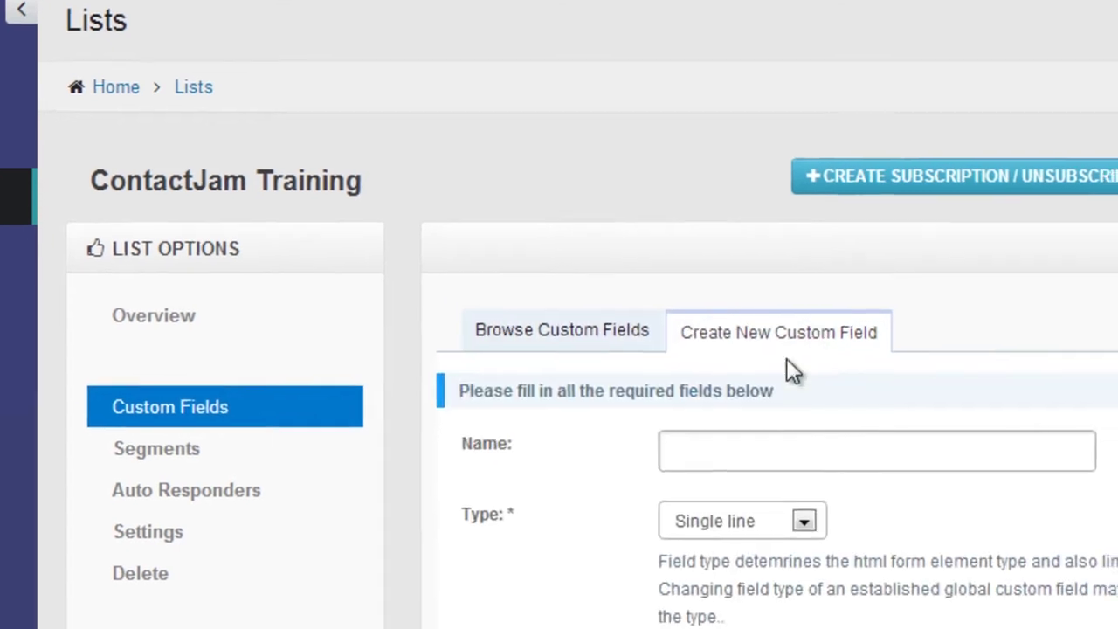
left_click(741, 466)
type("Last Name")
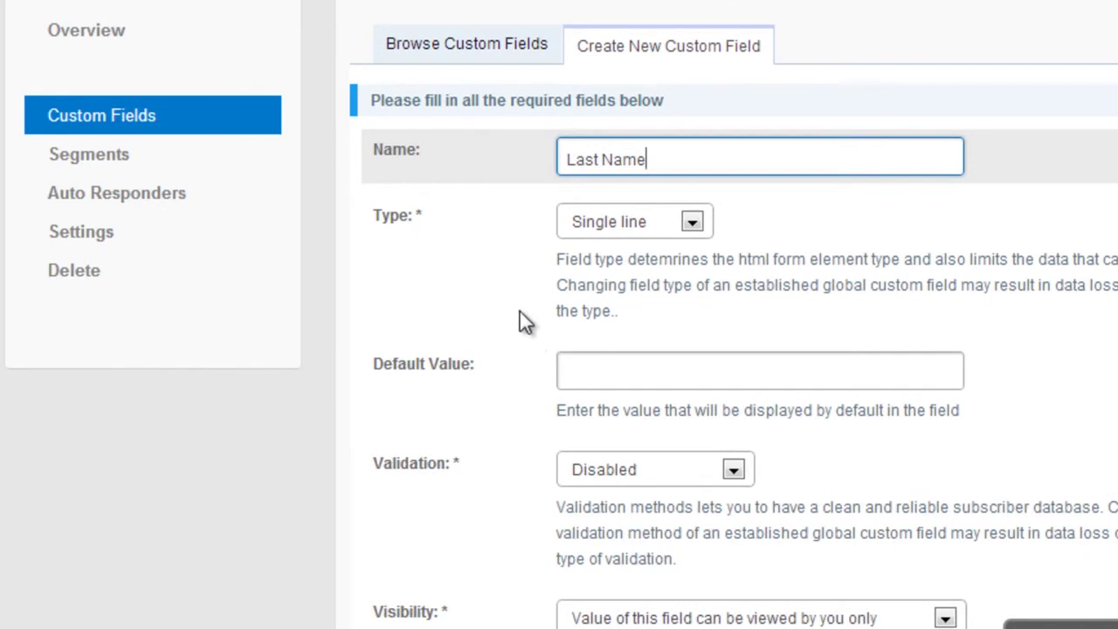
scroll(454, 275, "down", 3)
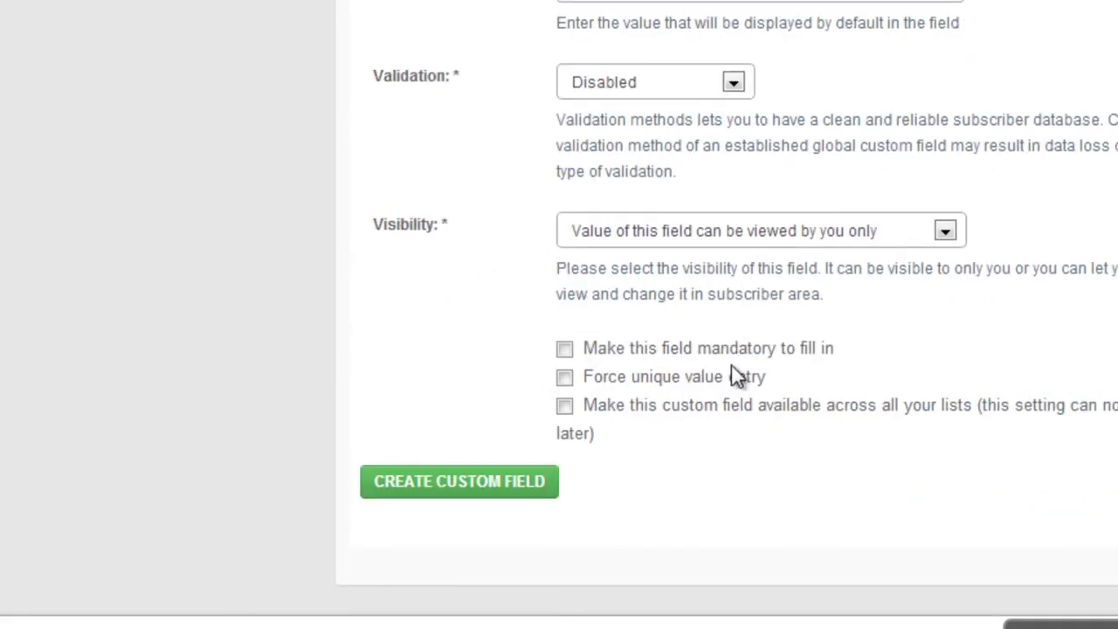
left_click(564, 405)
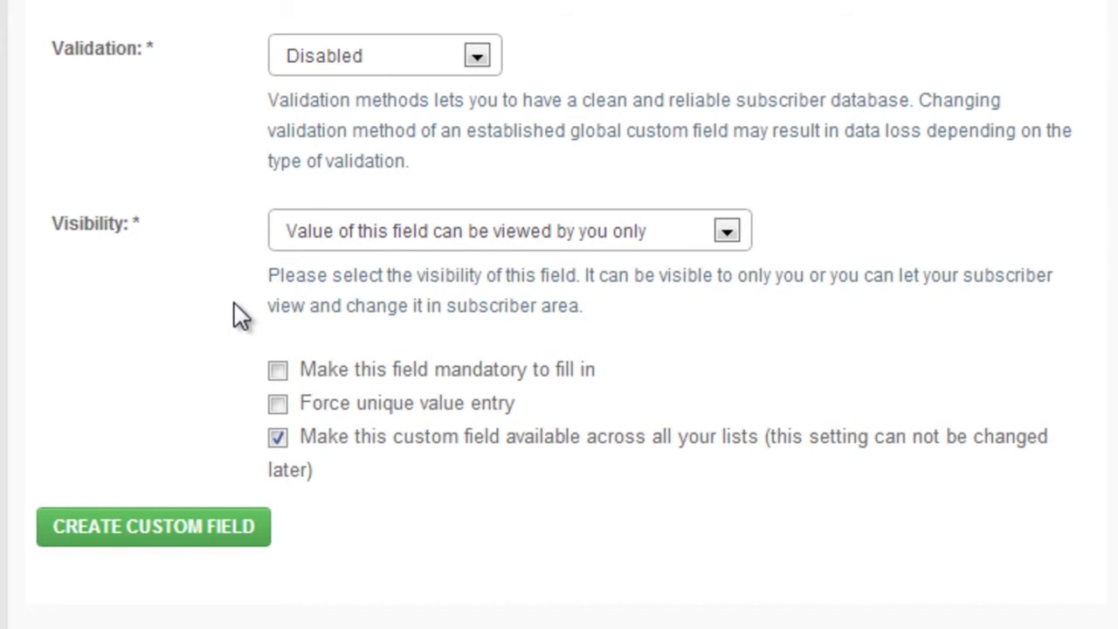
scroll(148, 313, "up", 4)
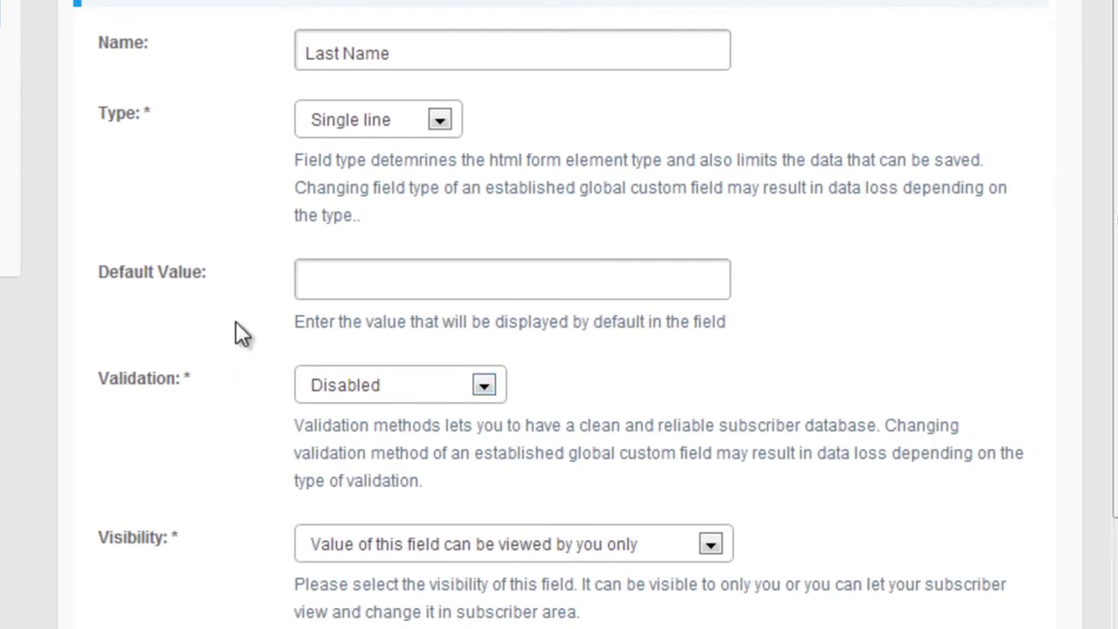
scroll(235, 358, "down", 3)
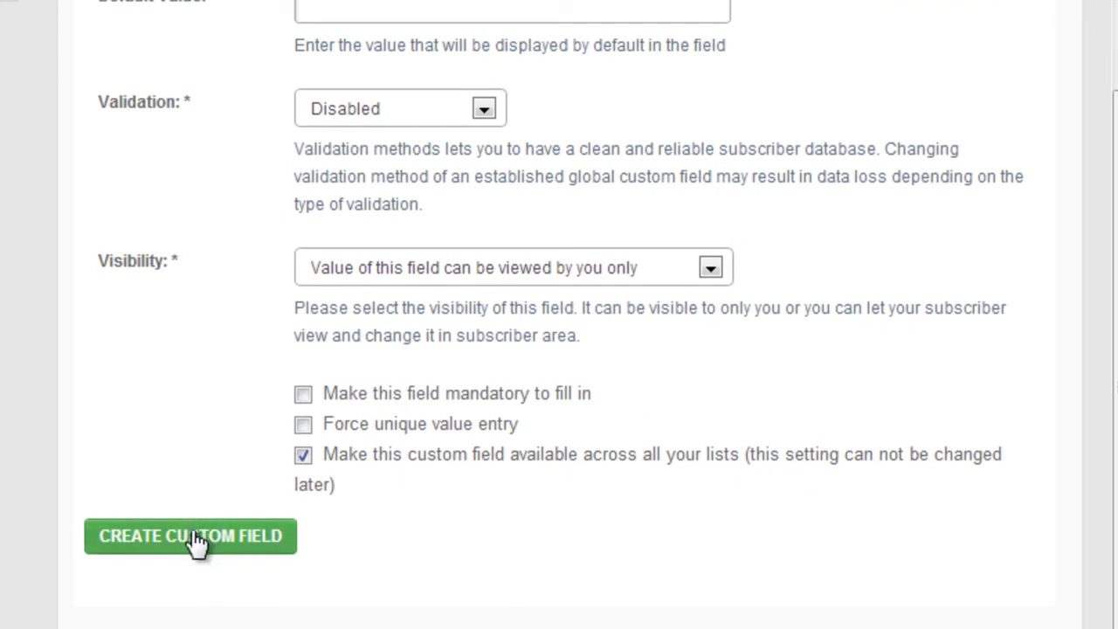
left_click(267, 542)
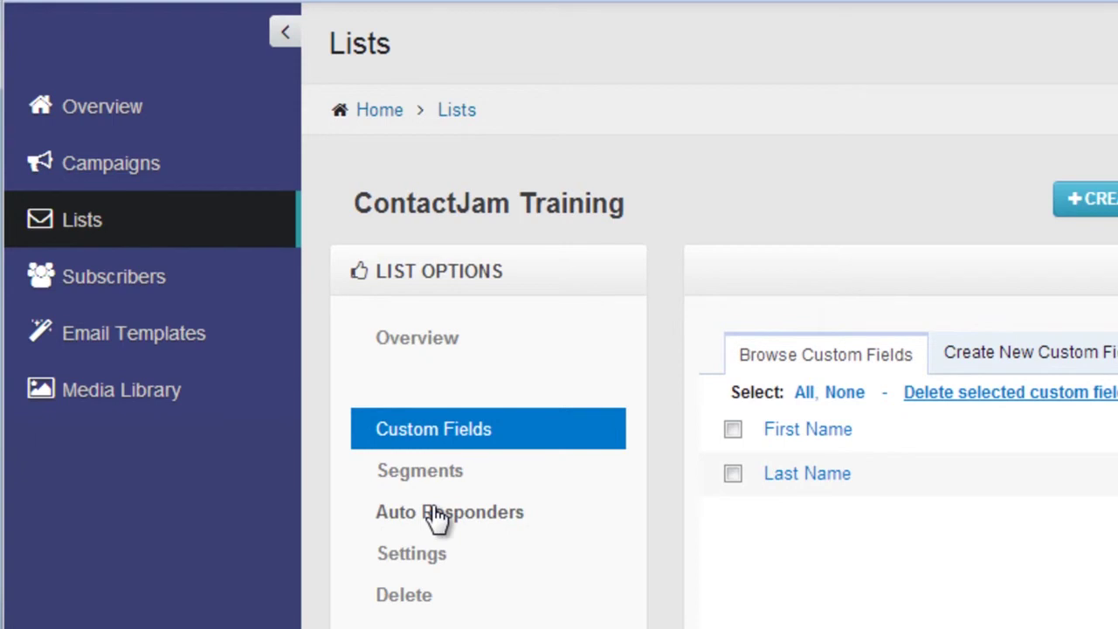
Step: Create an auto responder named "Thank you message for joining our program", triggered on subscription and sent 3 days later
left_click(432, 515)
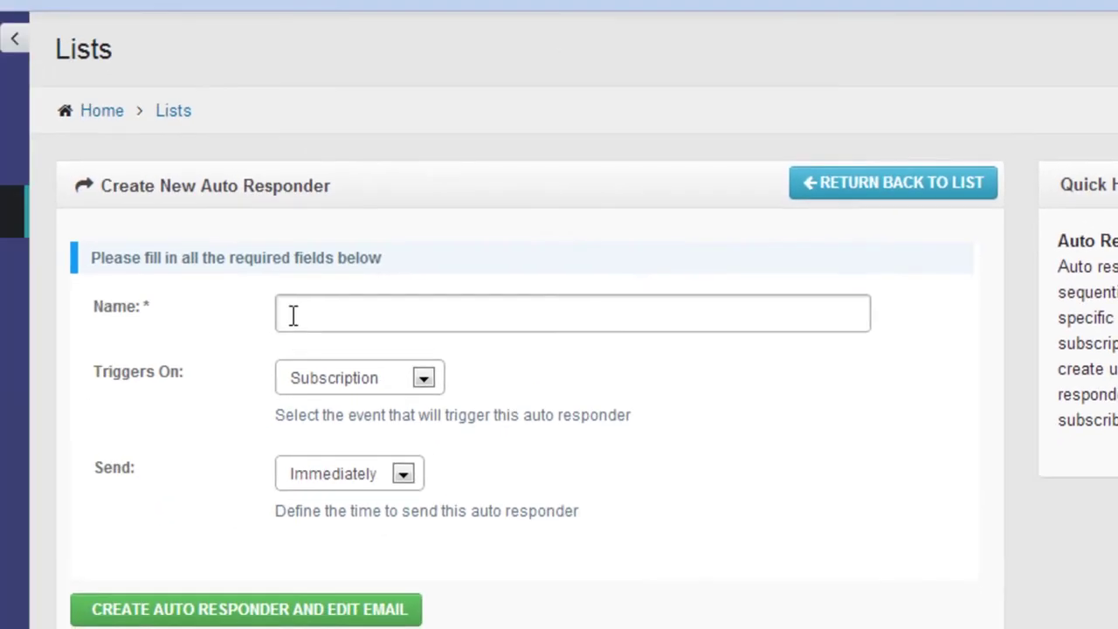
left_click(93, 266)
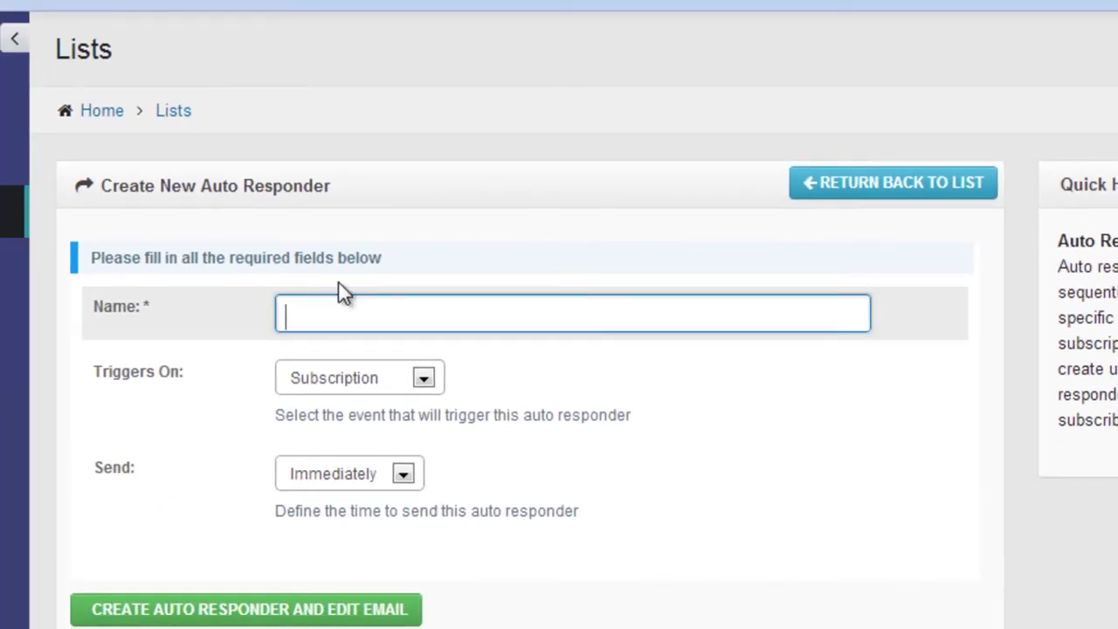
type("Thank you message for joining our program")
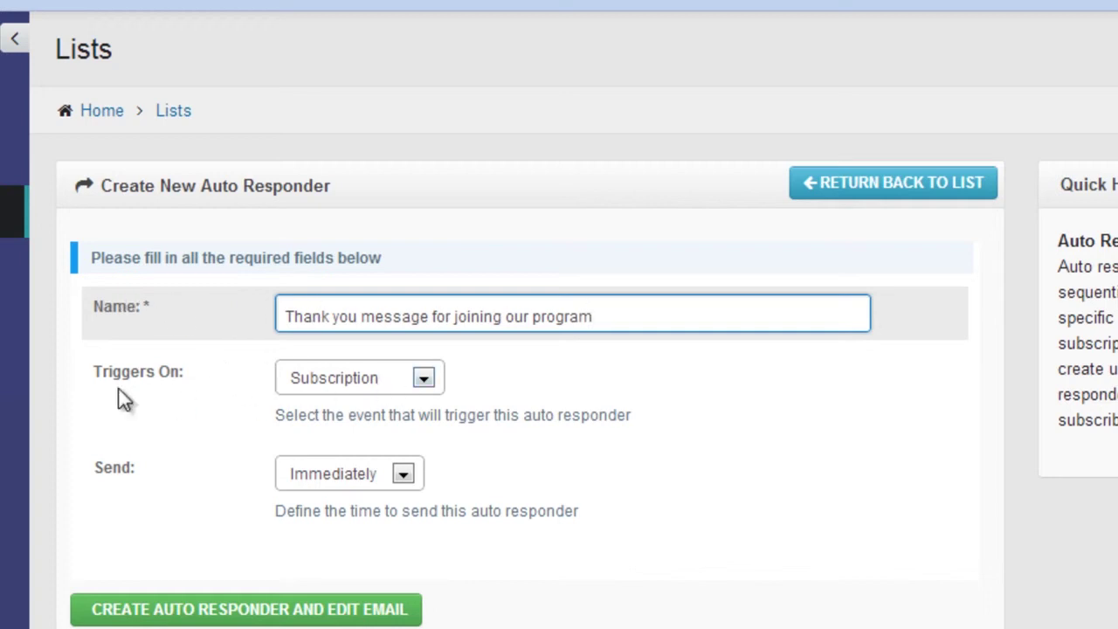
left_click(405, 476)
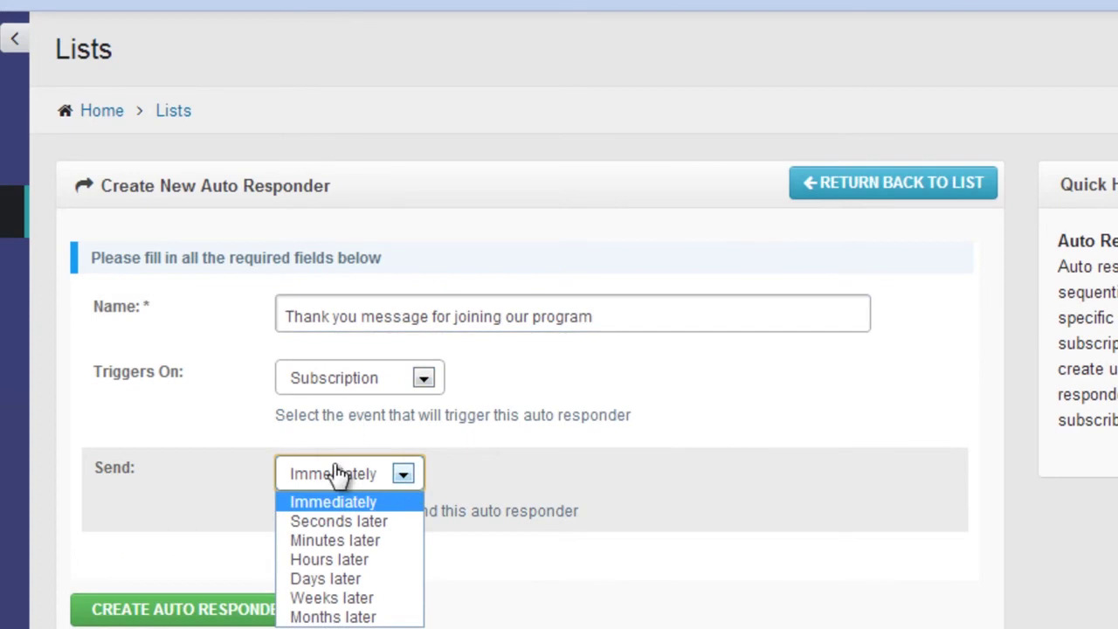
left_click(334, 579)
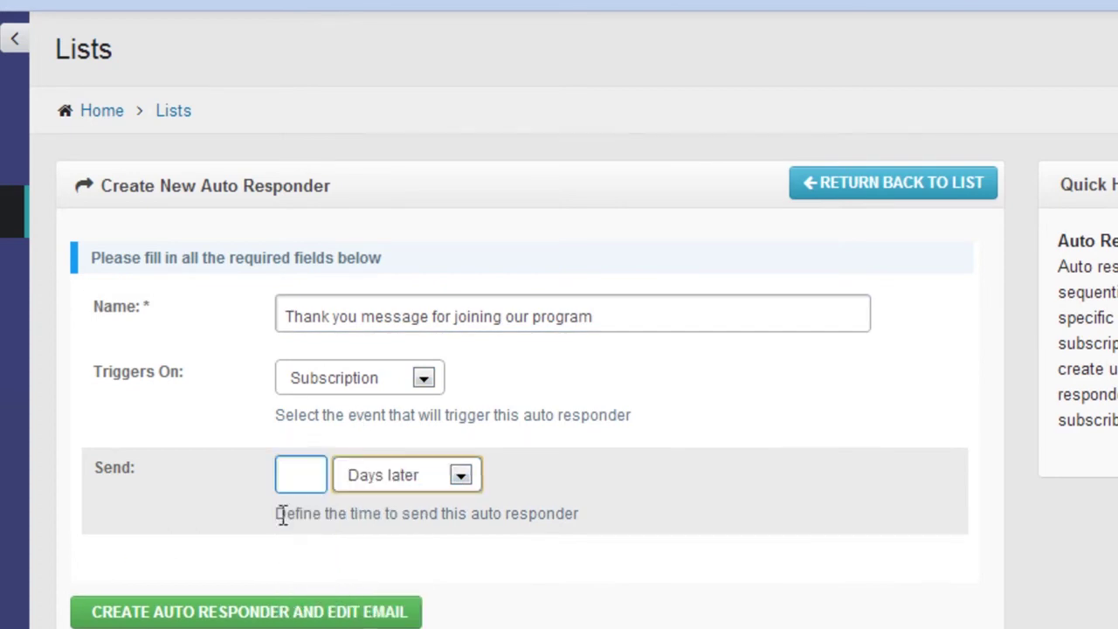
left_click(308, 472)
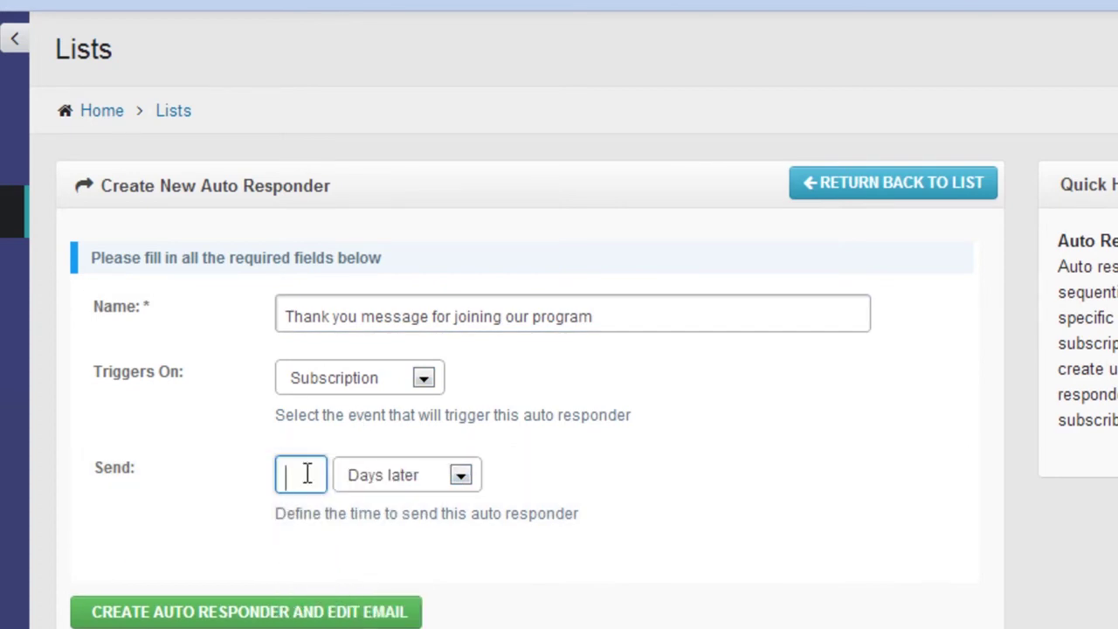
type("3")
left_click(271, 622)
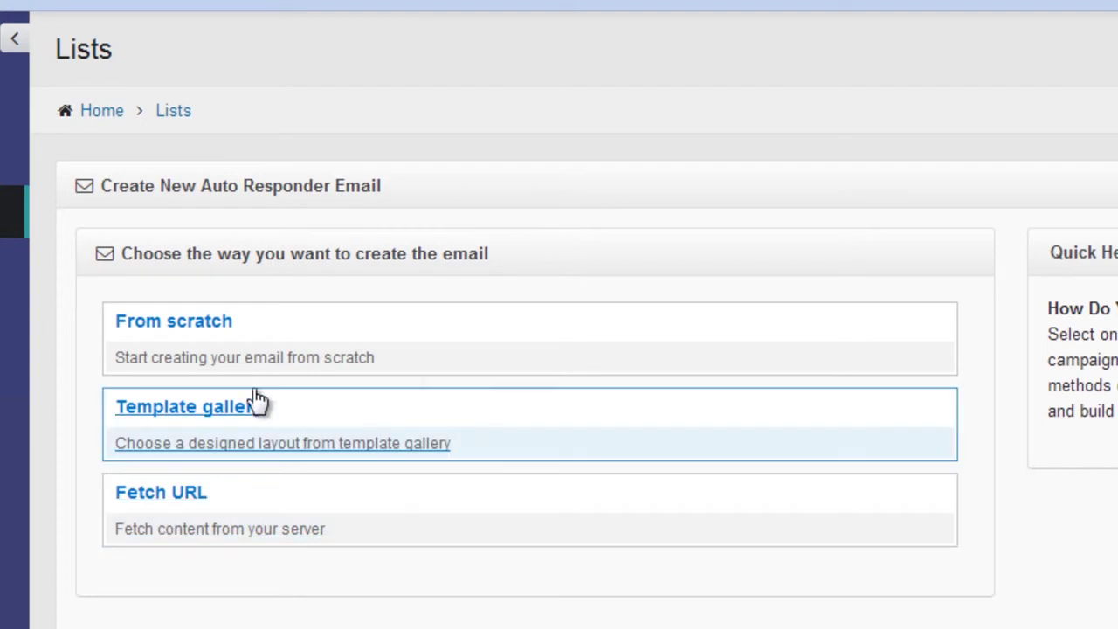
Step: Start the auto responder email from scratch and submit its settings with sender name FPA America and the sender's email address
left_click(168, 325)
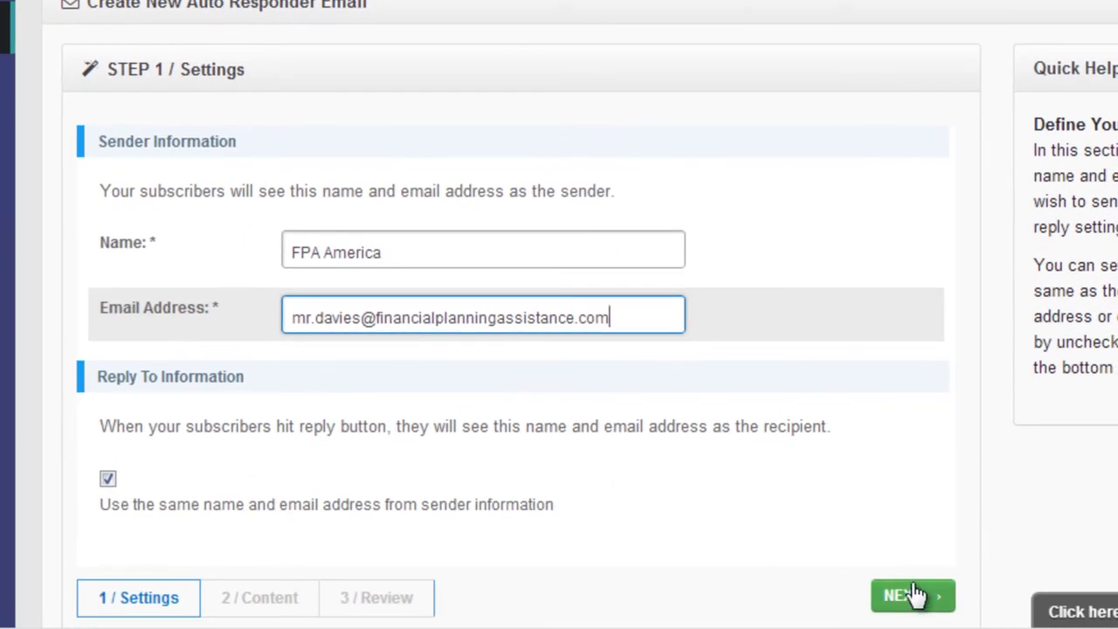
left_click(912, 595)
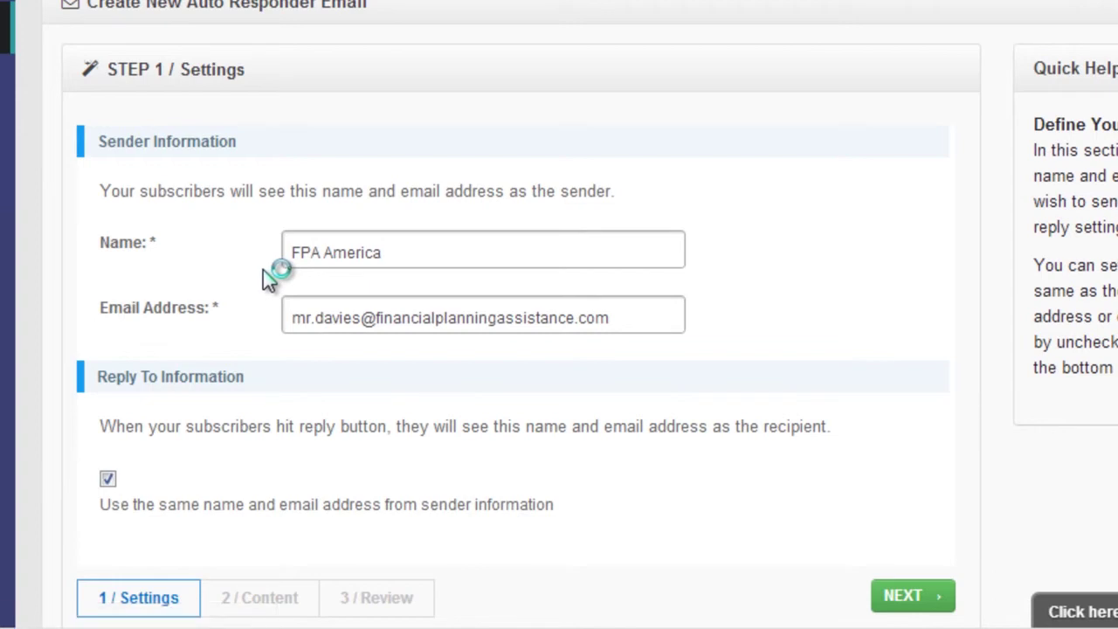
Step: Set the email subject to "You are not alone" and paste the prepared financial planning message into the HTML content
scroll(165, 213, "down", 5)
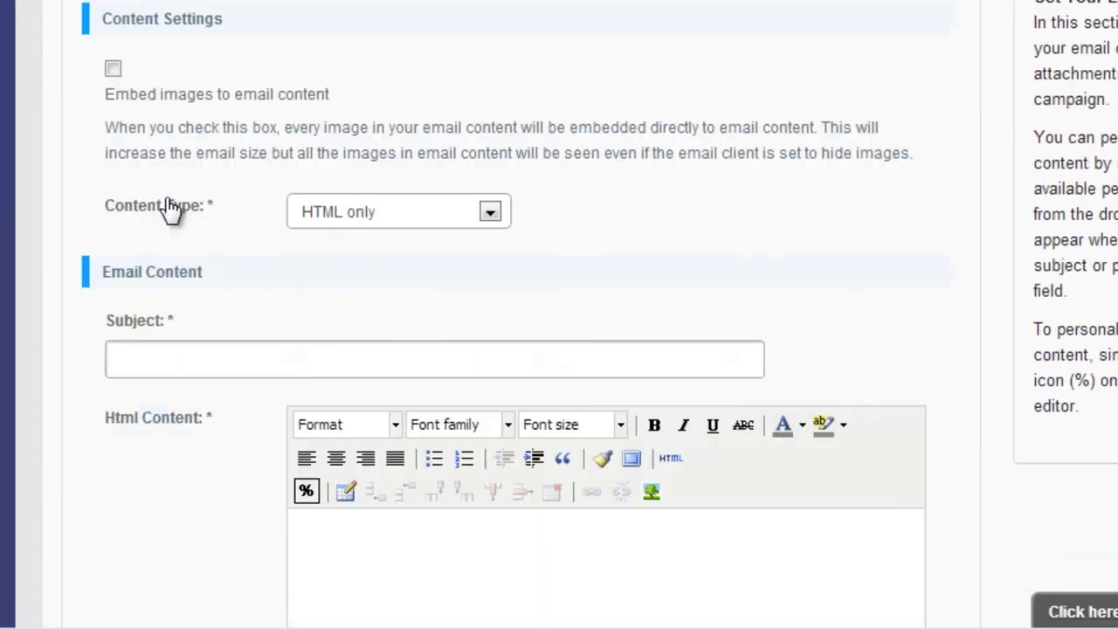
left_click(175, 99)
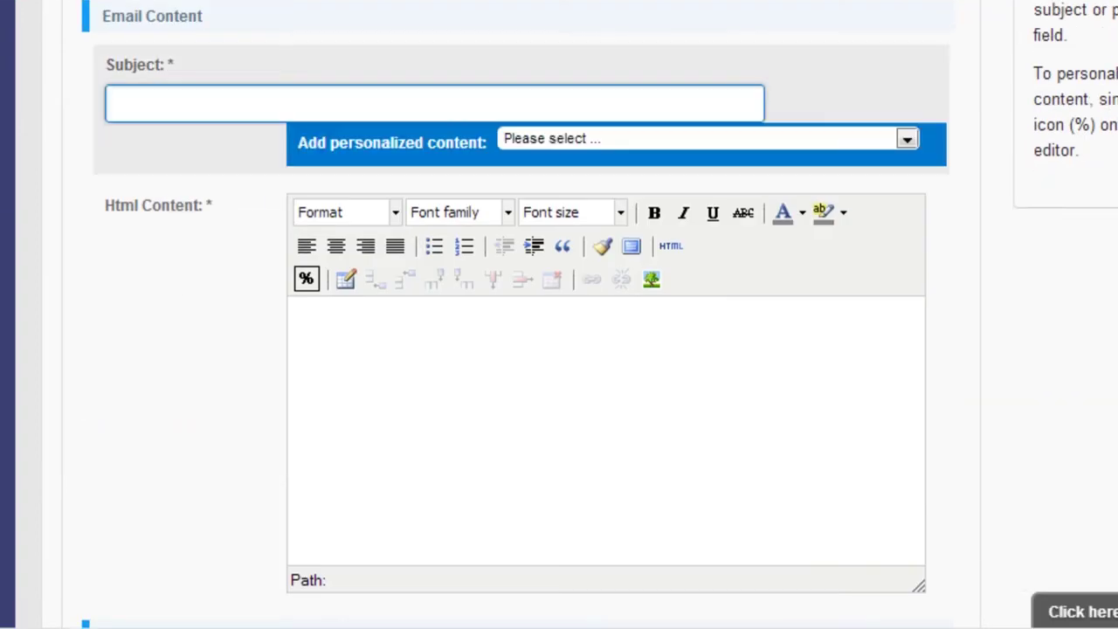
type("You are not alone")
left_click(354, 334)
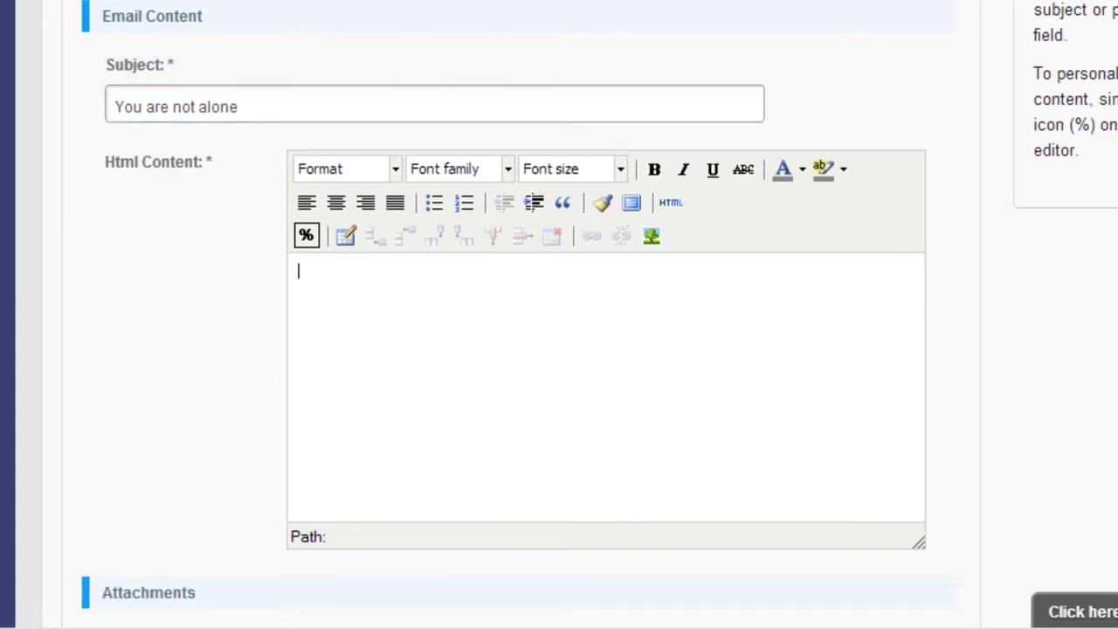
key("ctrl+v")
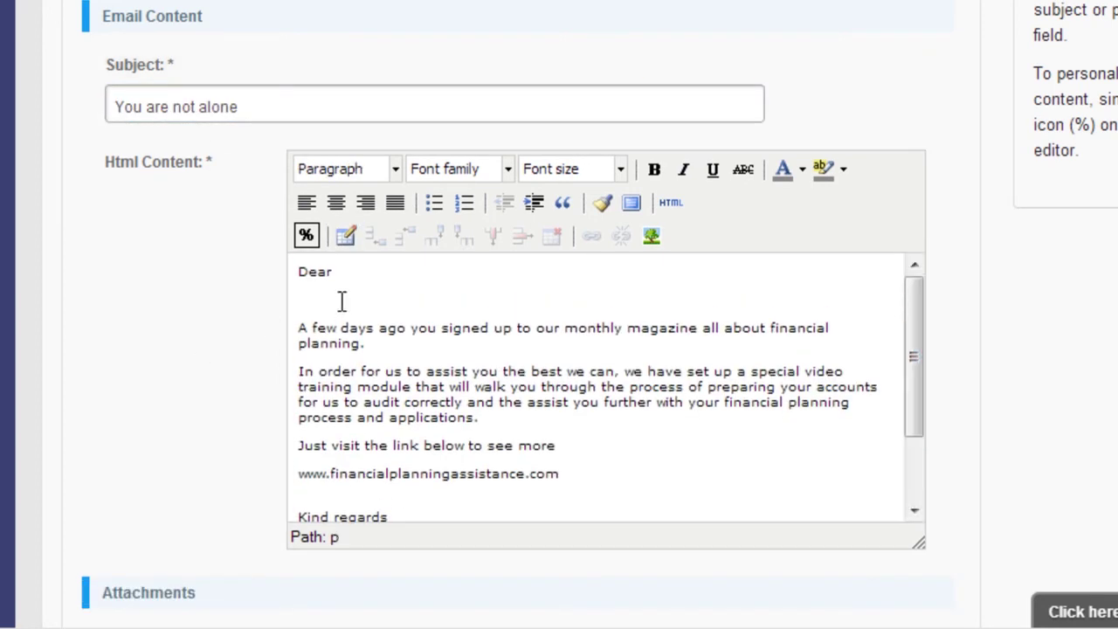
Step: Append the global First Name and Last Name custom fields to the email subject as personalized content
left_click(289, 98)
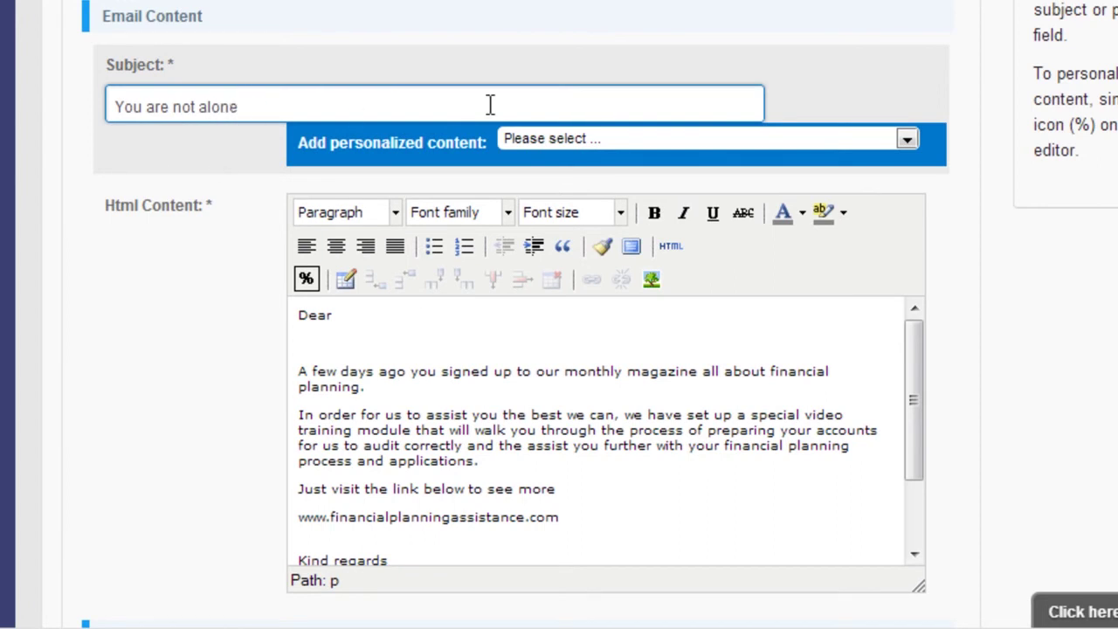
left_click(591, 150)
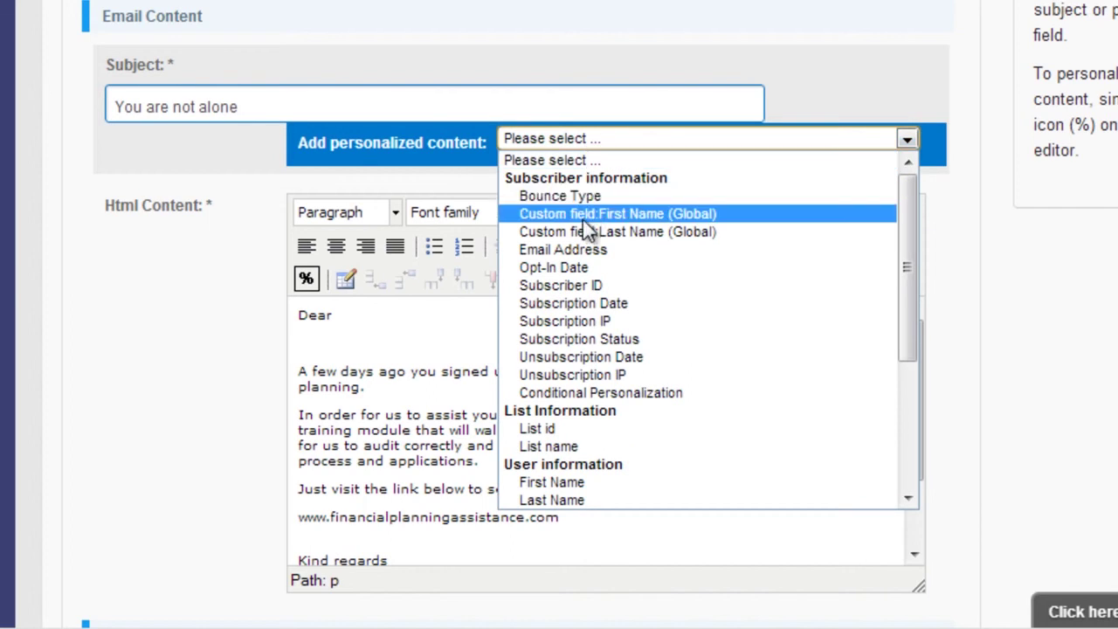
left_click(584, 219)
left_click(592, 145)
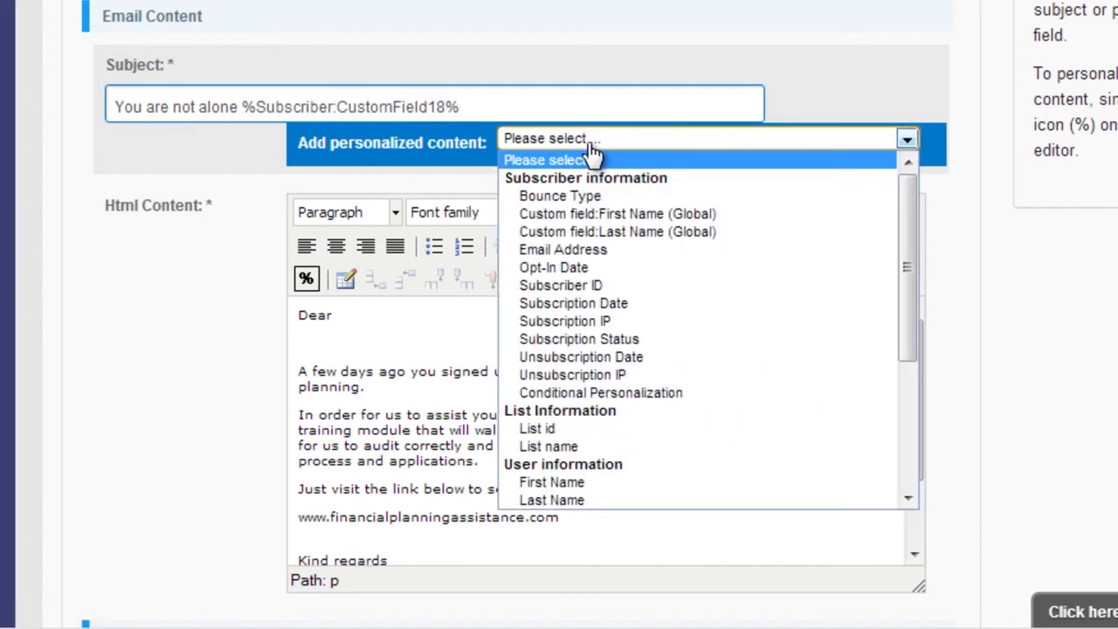
left_click(591, 231)
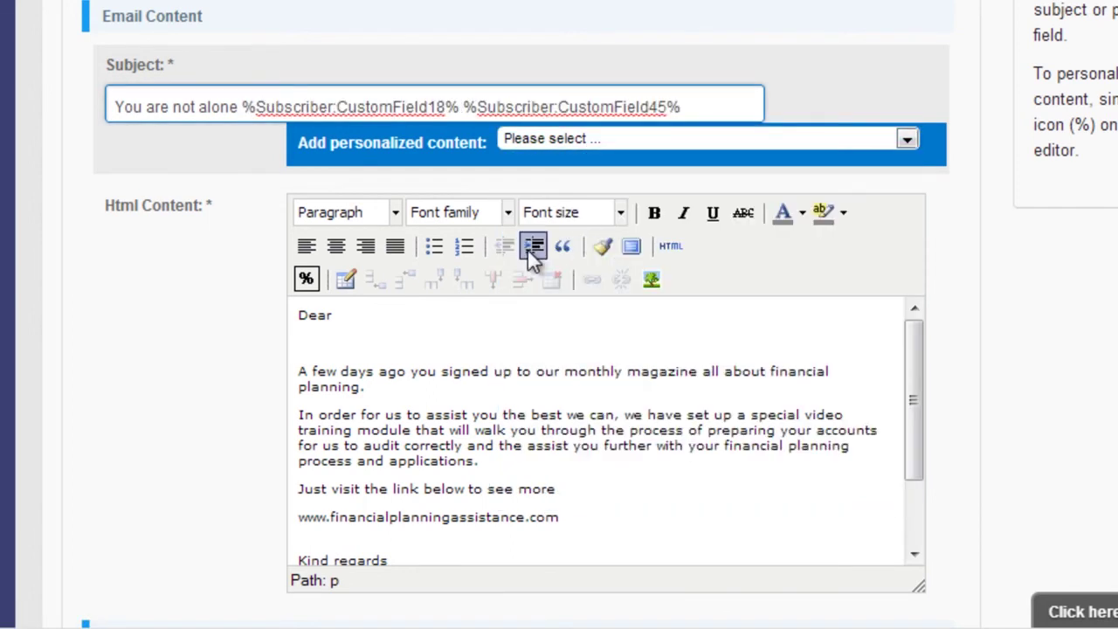
Step: Insert the subscriber's global First Name and Last Name custom fields after "Dear" in the message body
left_click(339, 311)
scroll(354, 314, "down", 1)
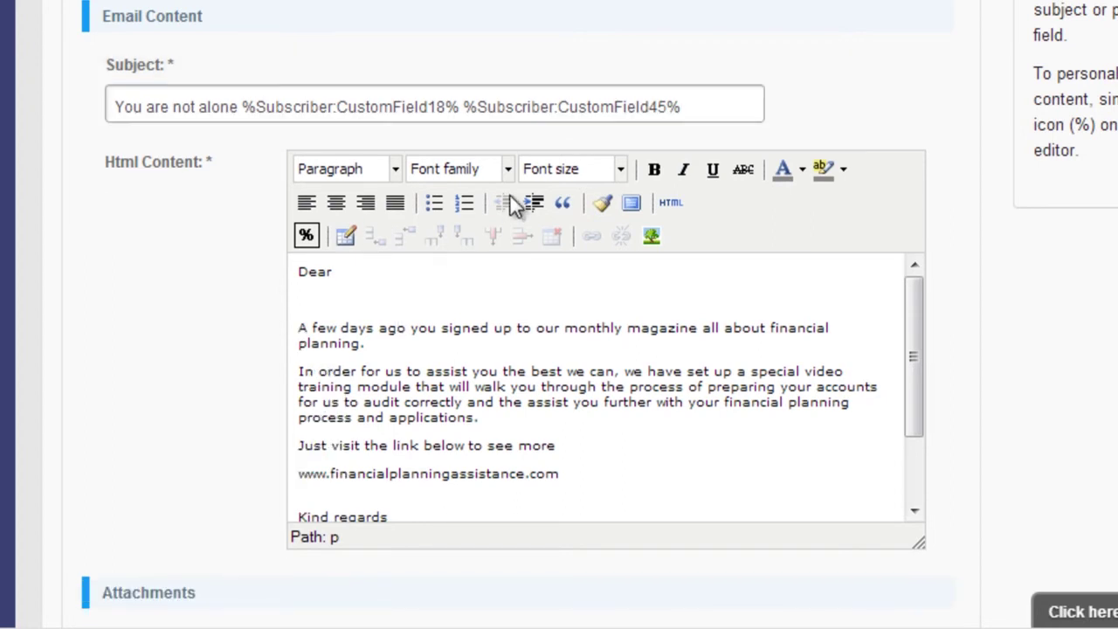
left_click(305, 235)
mouse_move(386, 265)
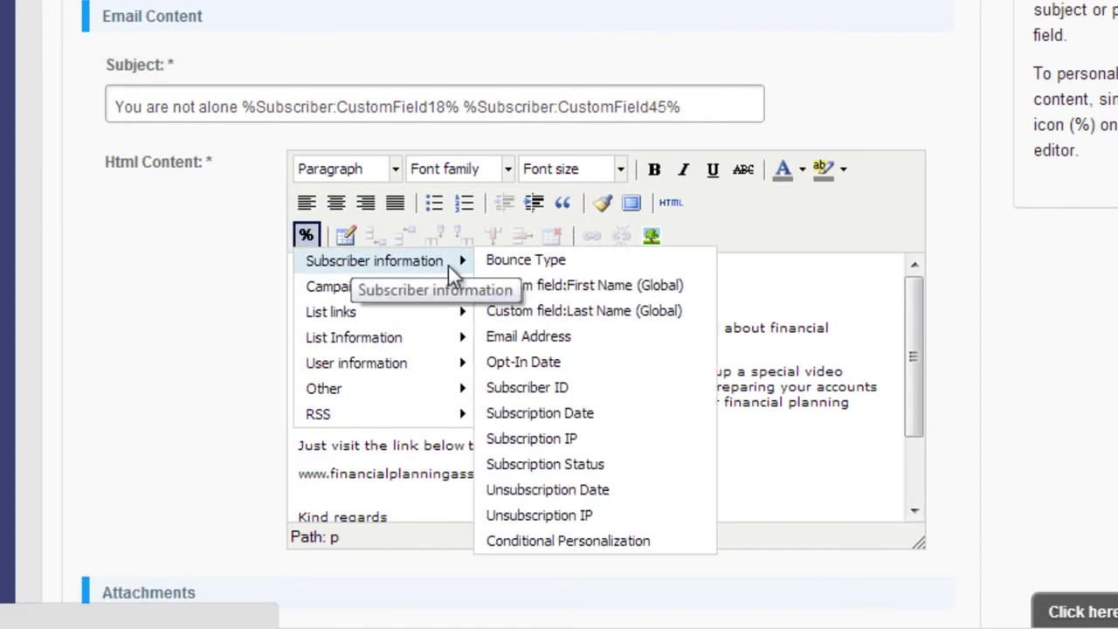
left_click(544, 287)
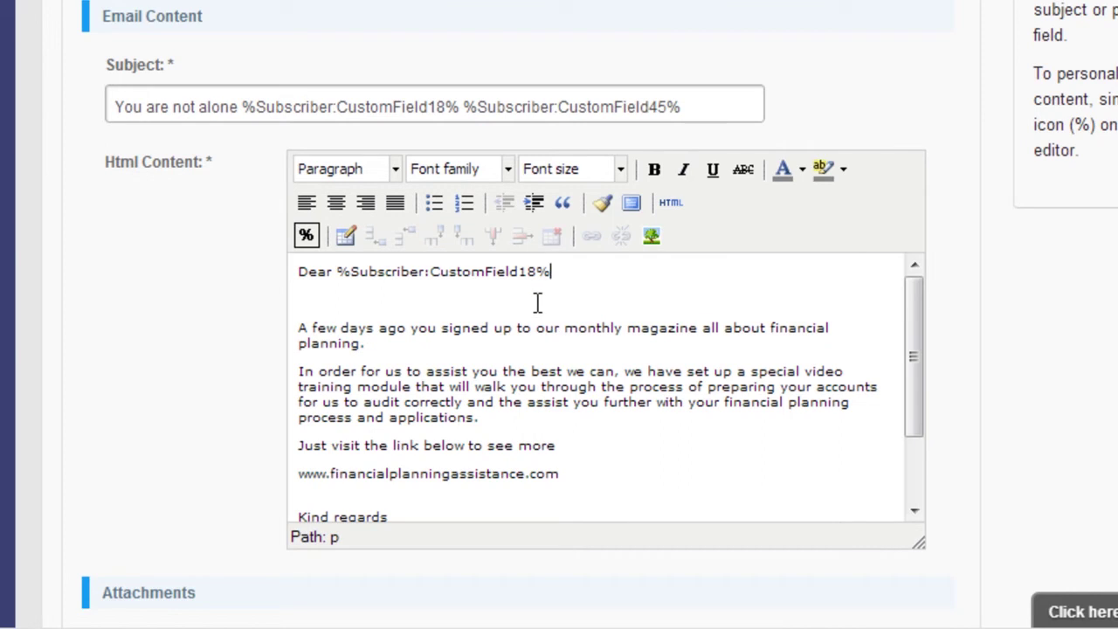
left_click(306, 234)
mouse_move(385, 267)
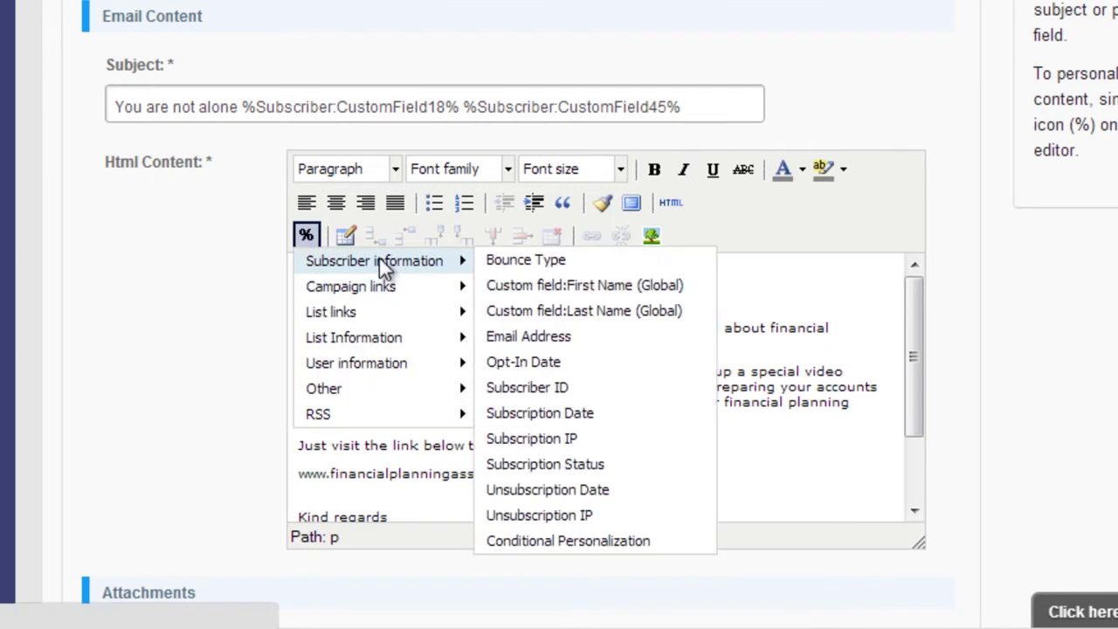
left_click(601, 313)
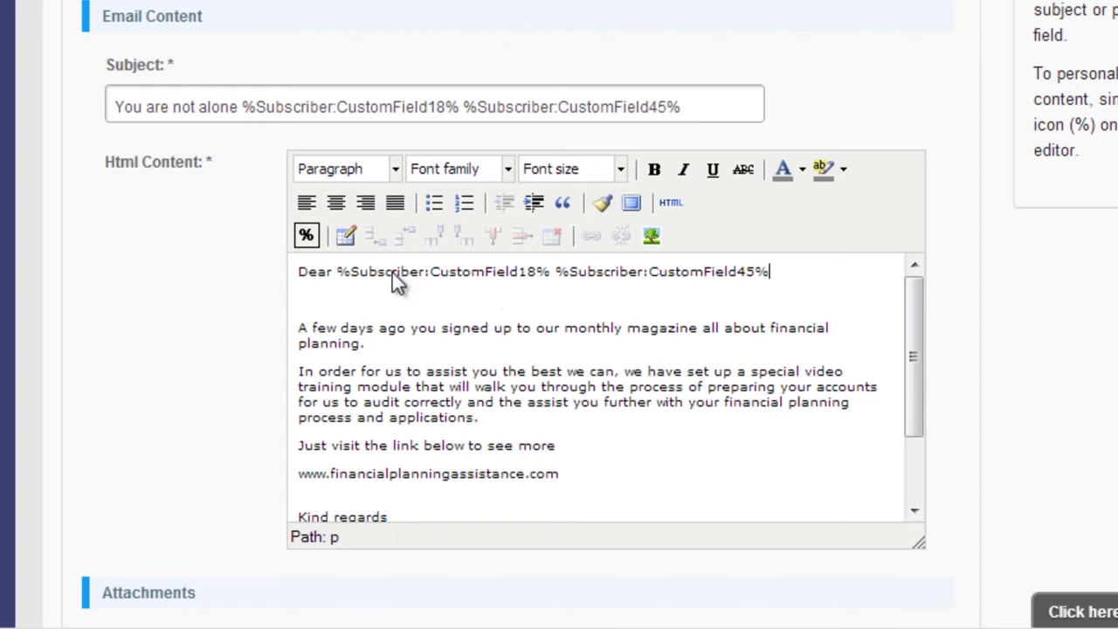
Step: Check the message body through to its signature and submit the email content without an attachment
left_click(306, 239)
scroll(585, 315, "down", 2)
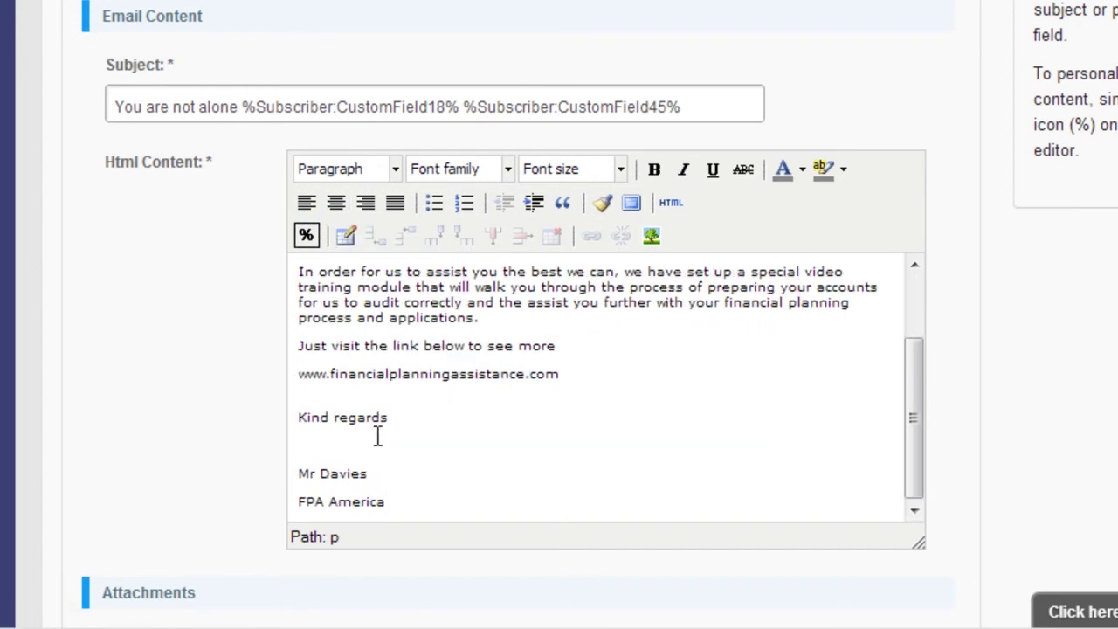
scroll(341, 462, "up", 2)
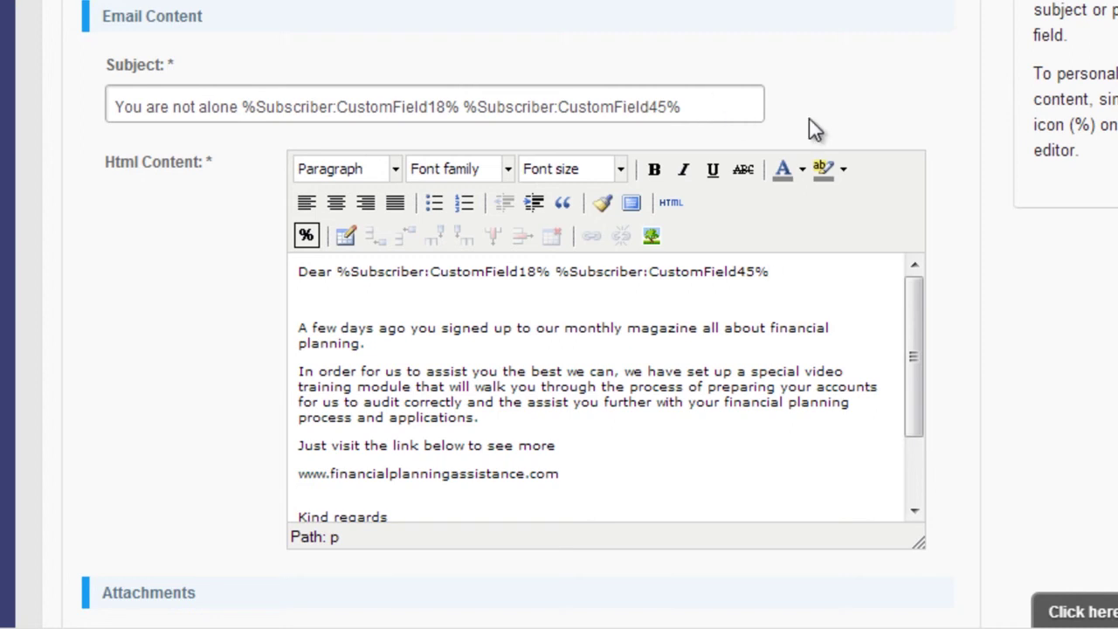
scroll(935, 79, "down", 2)
scroll(934, 92, "down", 2)
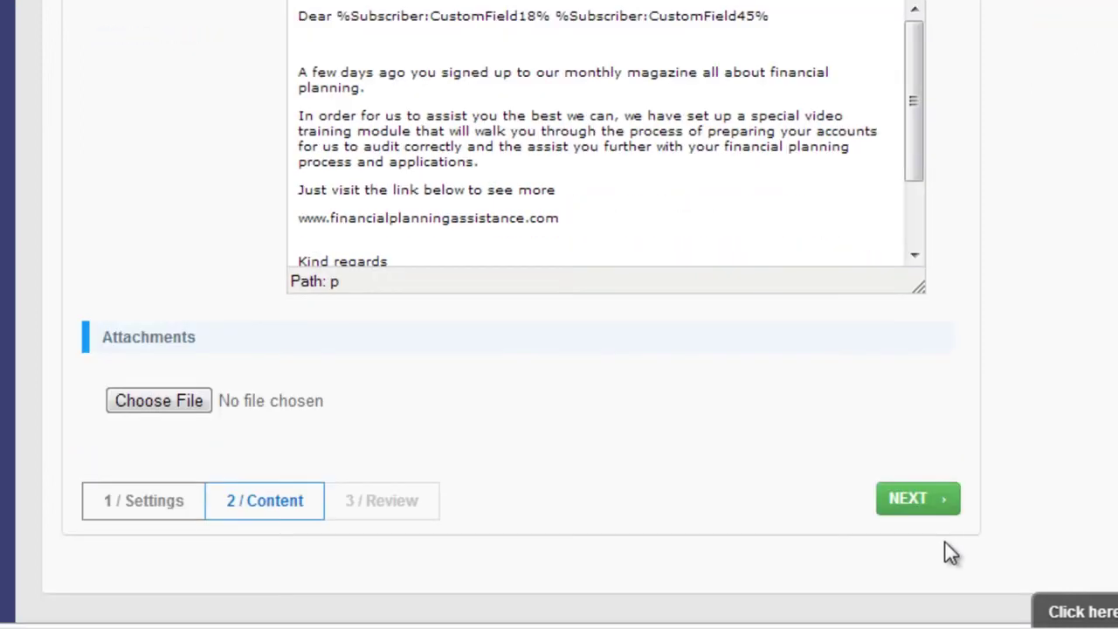
left_click(919, 510)
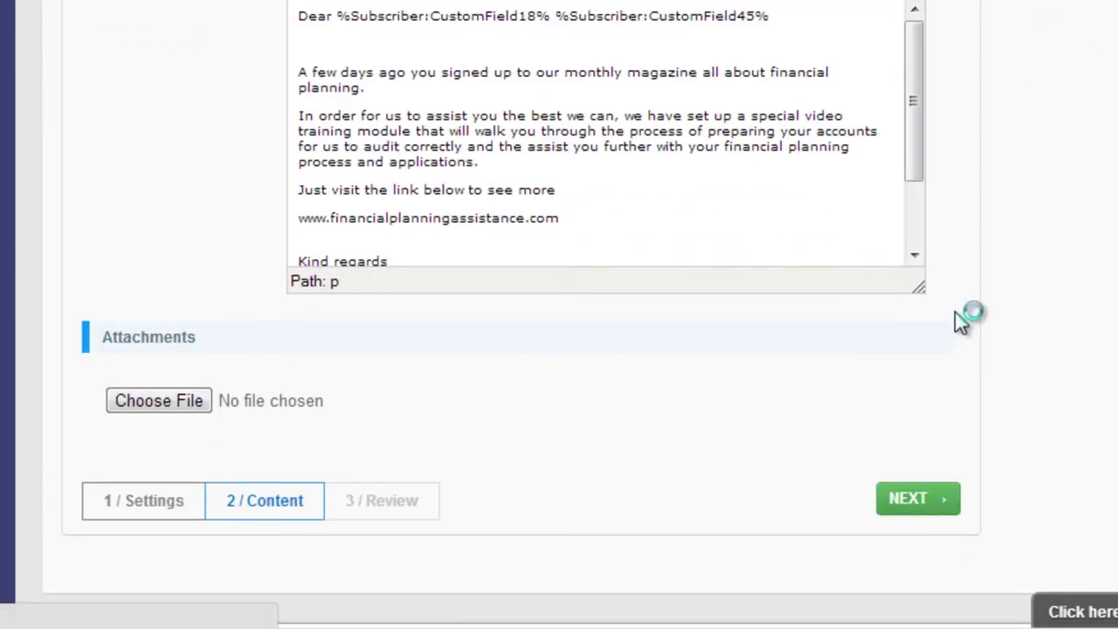